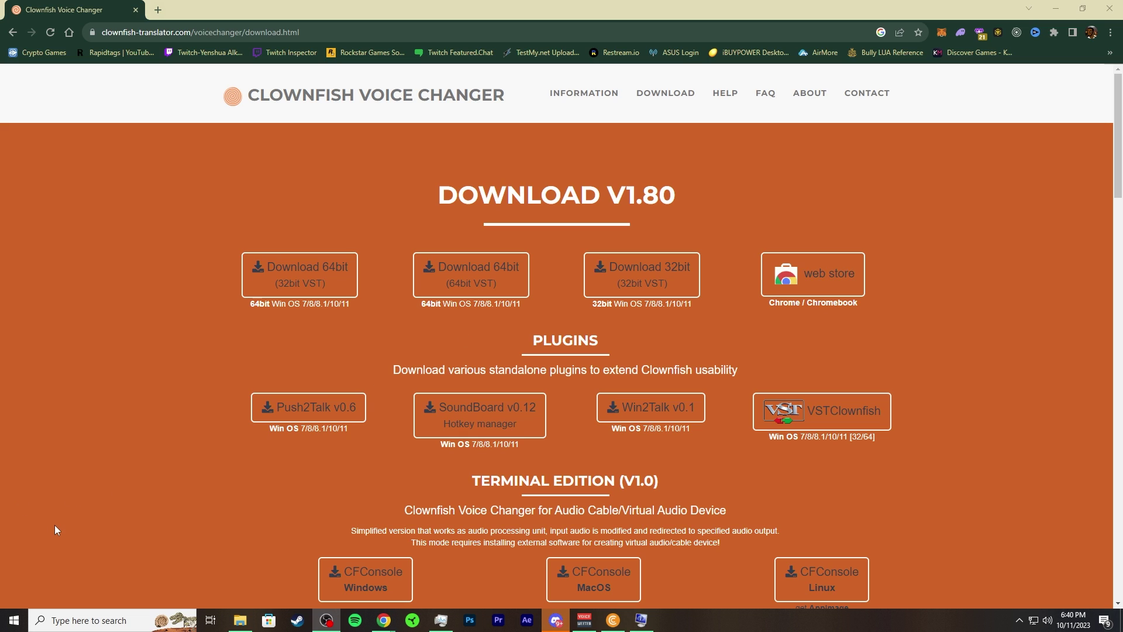
- Search 'sys' and open System Information to confirm the PC is x64-based
{"action": "left_click", "coordinate": [89, 619]}
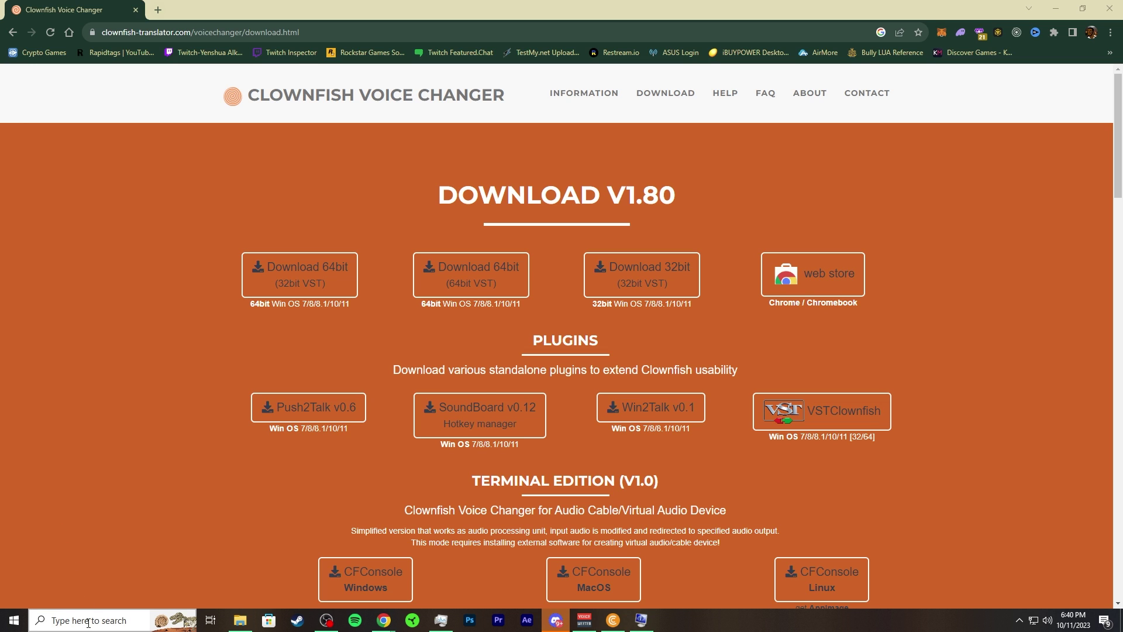
{"action": "type", "text": "sys"}
{"action": "left_click", "coordinate": [88, 364]}
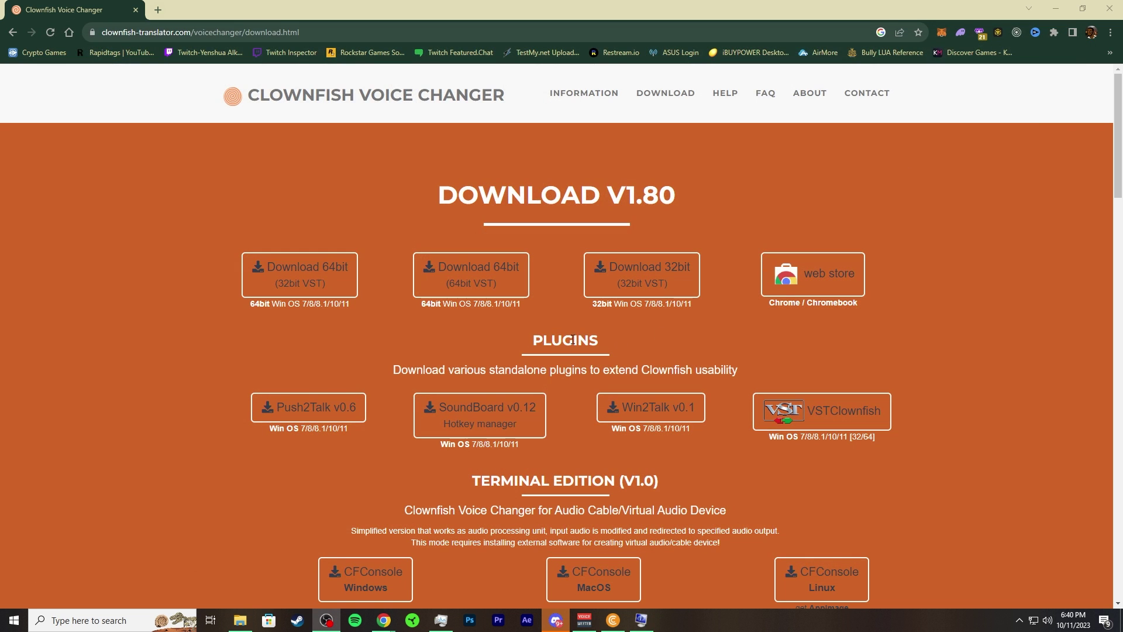
- Save the 64bit (64bit VST) installer VoiceChanger64f(1.80) into the Downloads folder
{"action": "left_click", "coordinate": [479, 279]}
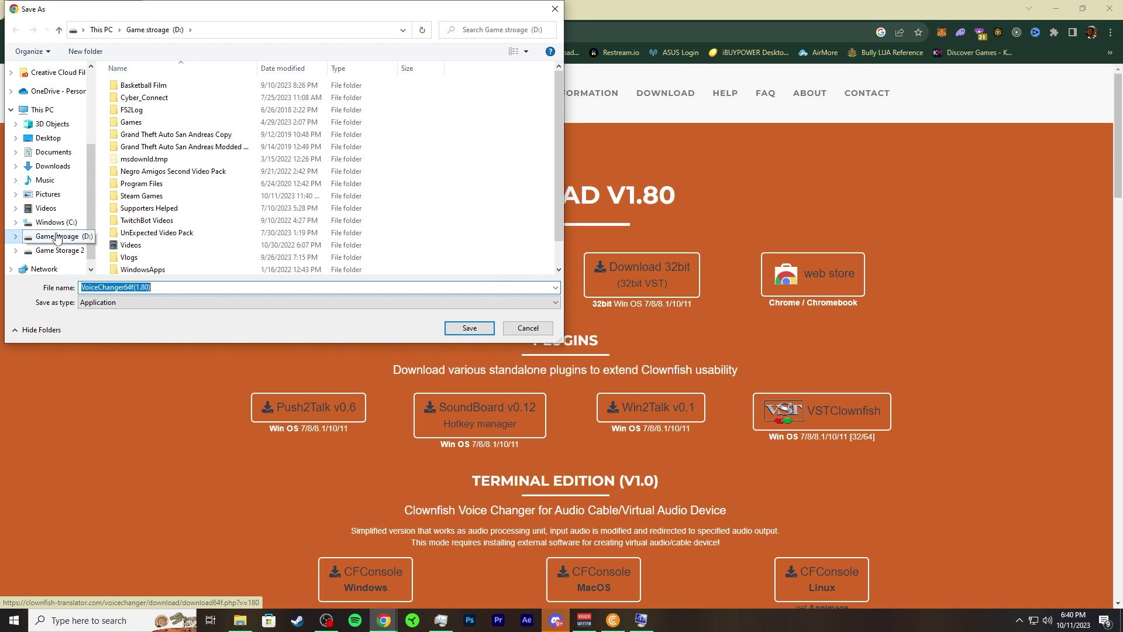
{"action": "left_click", "coordinate": [52, 165]}
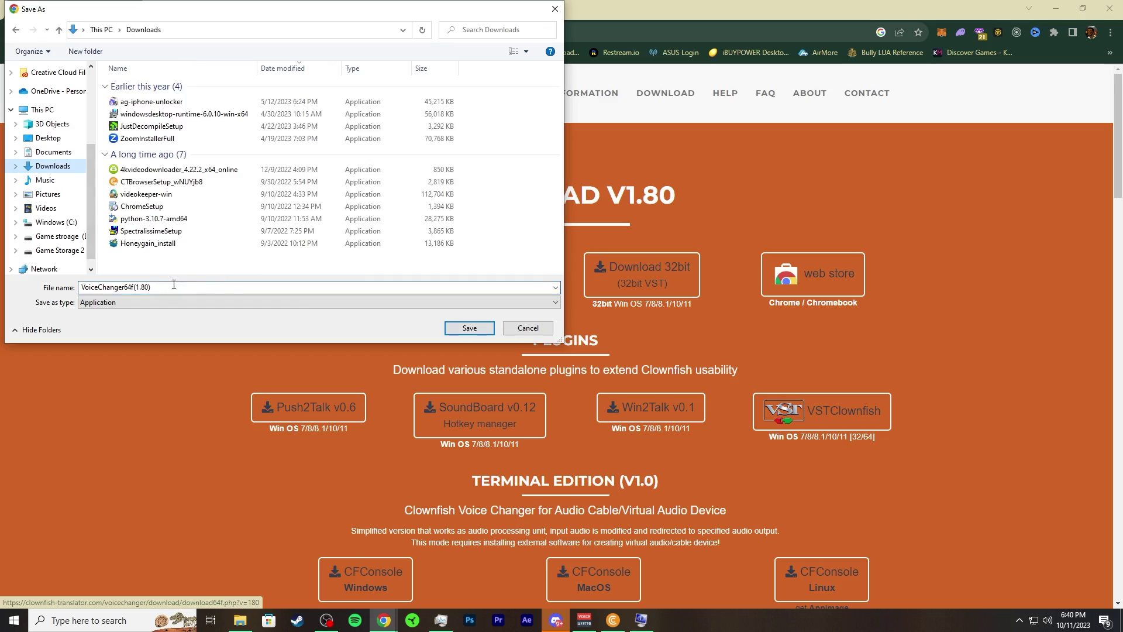
{"action": "left_click", "coordinate": [480, 326]}
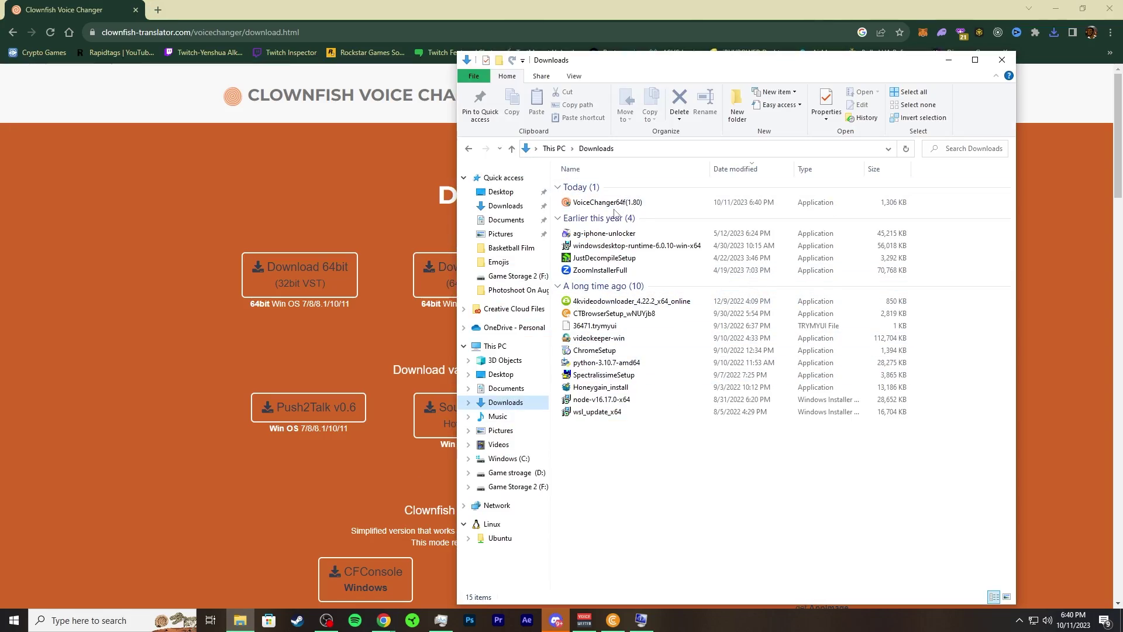
- Run VoiceChanger64f(1.80) and install with default components and folder, then finish setup
{"action": "left_click", "coordinate": [608, 202]}
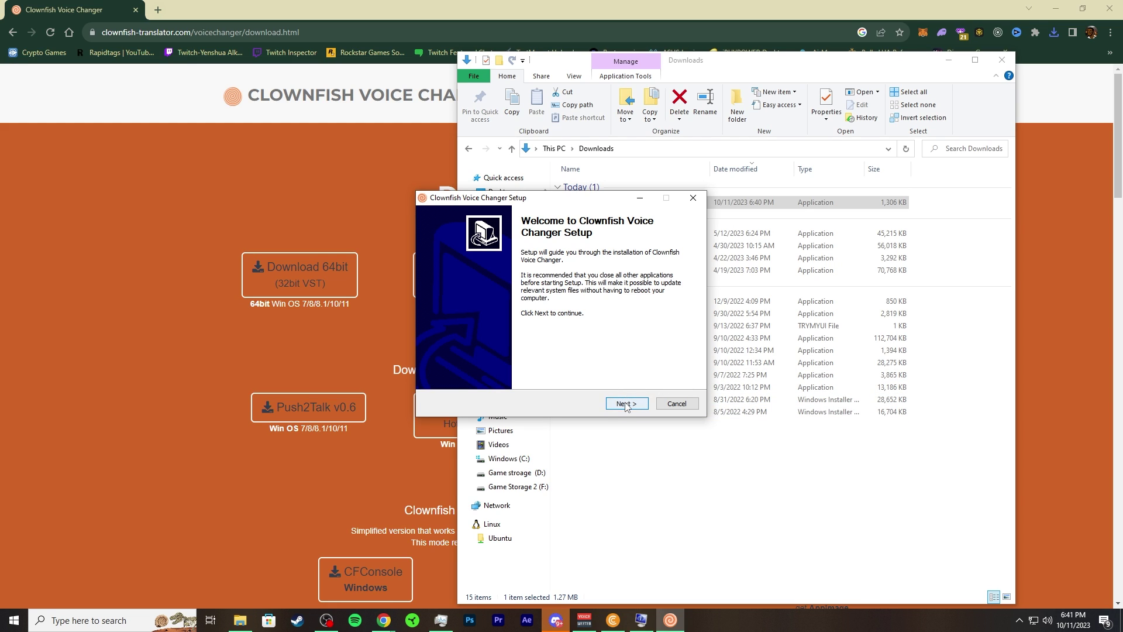
{"action": "left_click", "coordinate": [605, 400]}
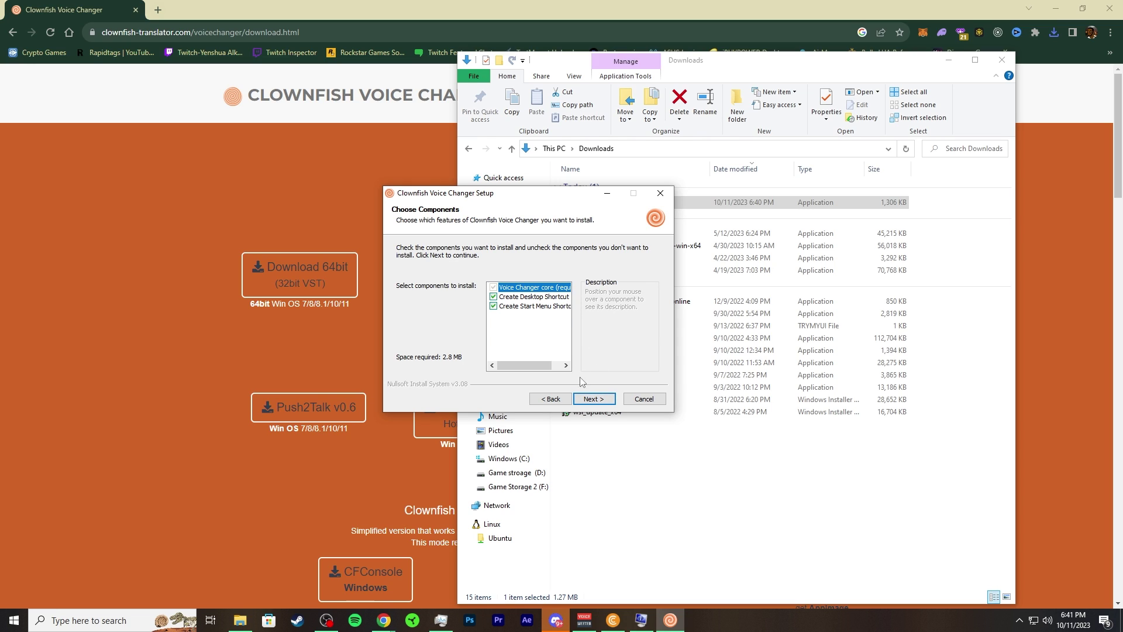
{"action": "left_click", "coordinate": [603, 403]}
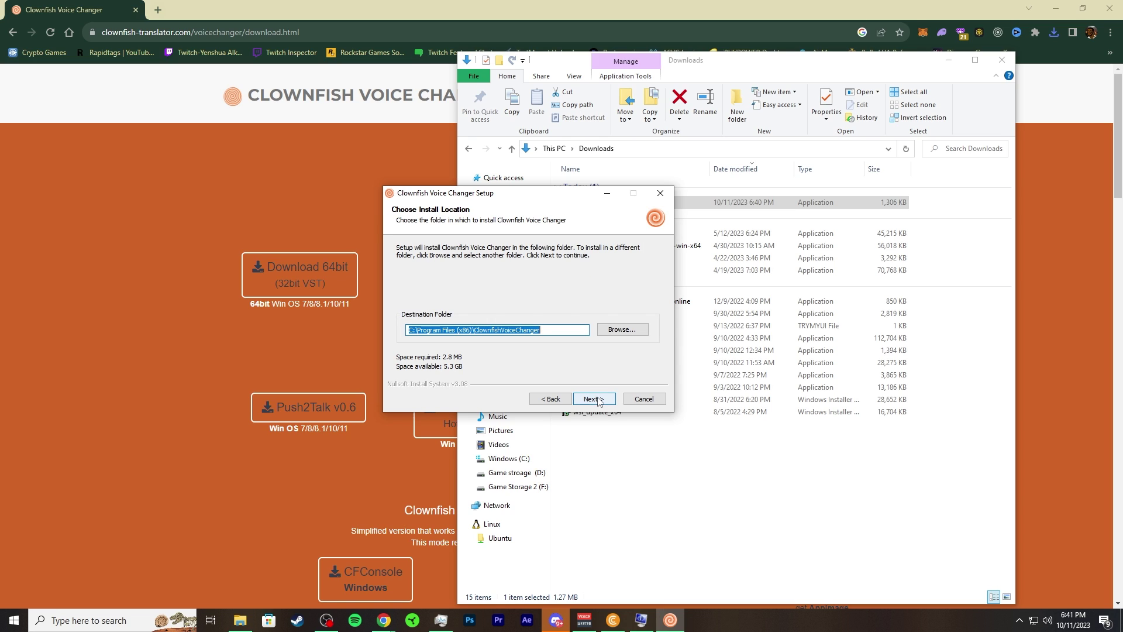
{"action": "left_click", "coordinate": [598, 401]}
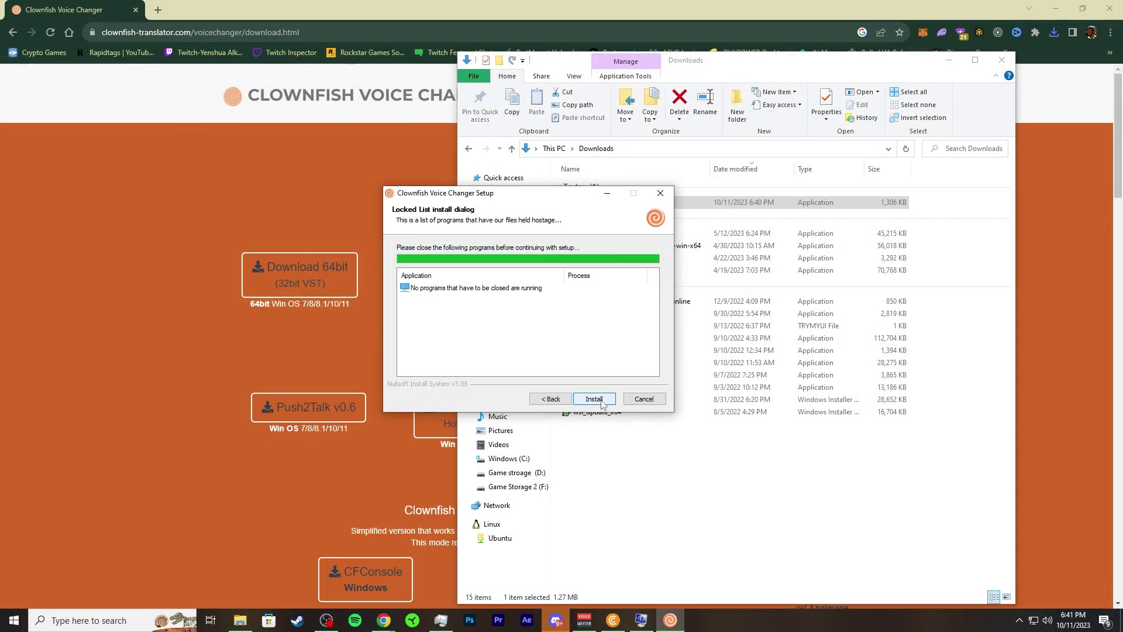
{"action": "left_click", "coordinate": [595, 399]}
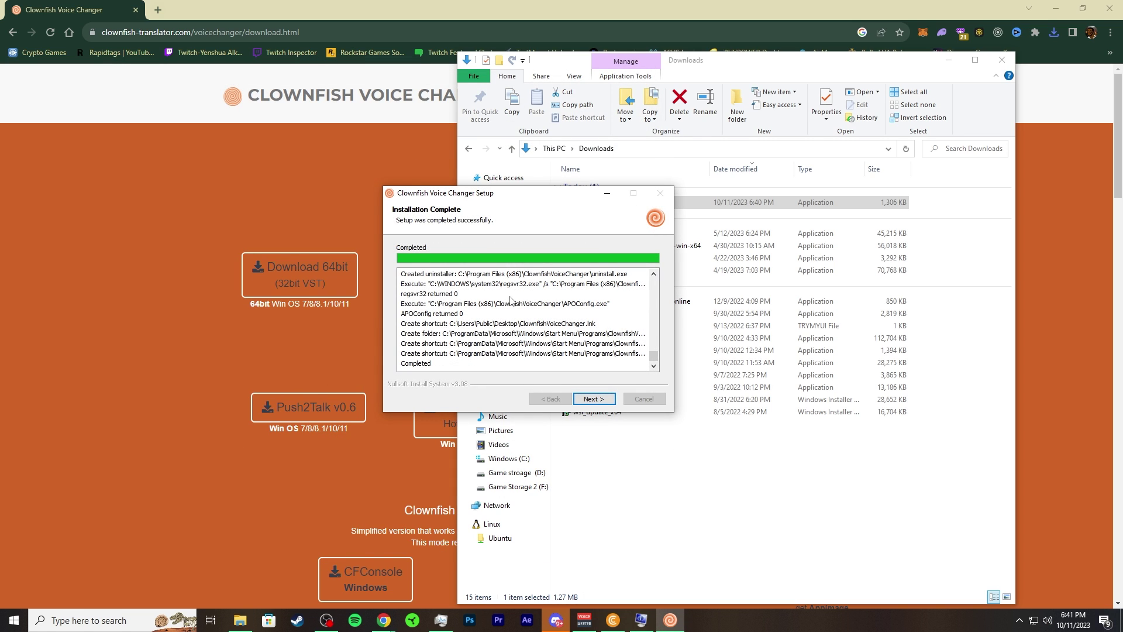
{"action": "left_click", "coordinate": [592, 399]}
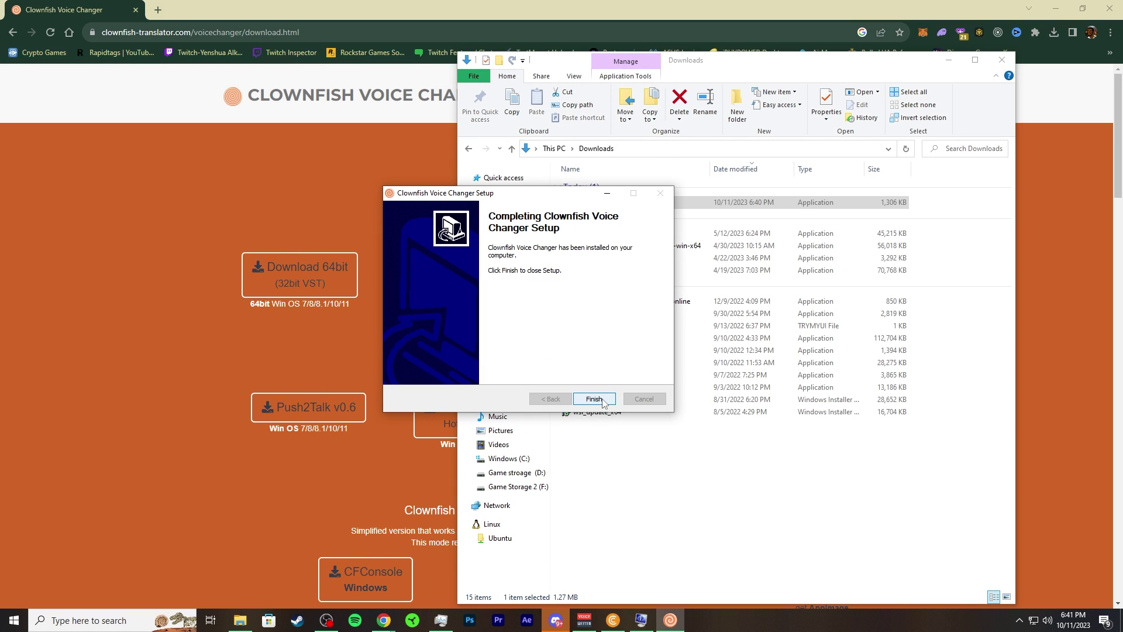
{"action": "left_click", "coordinate": [594, 399]}
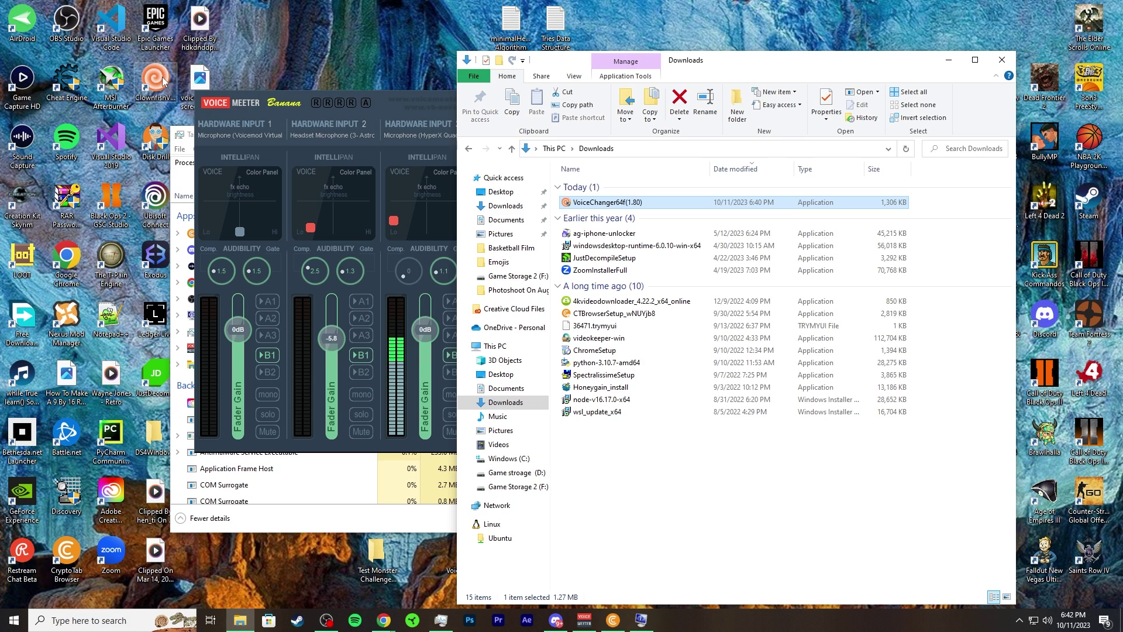
- Launch Clownfish from its desktop shortcut and reveal its icon among the hidden tray icons
{"action": "double_click", "coordinate": [164, 81]}
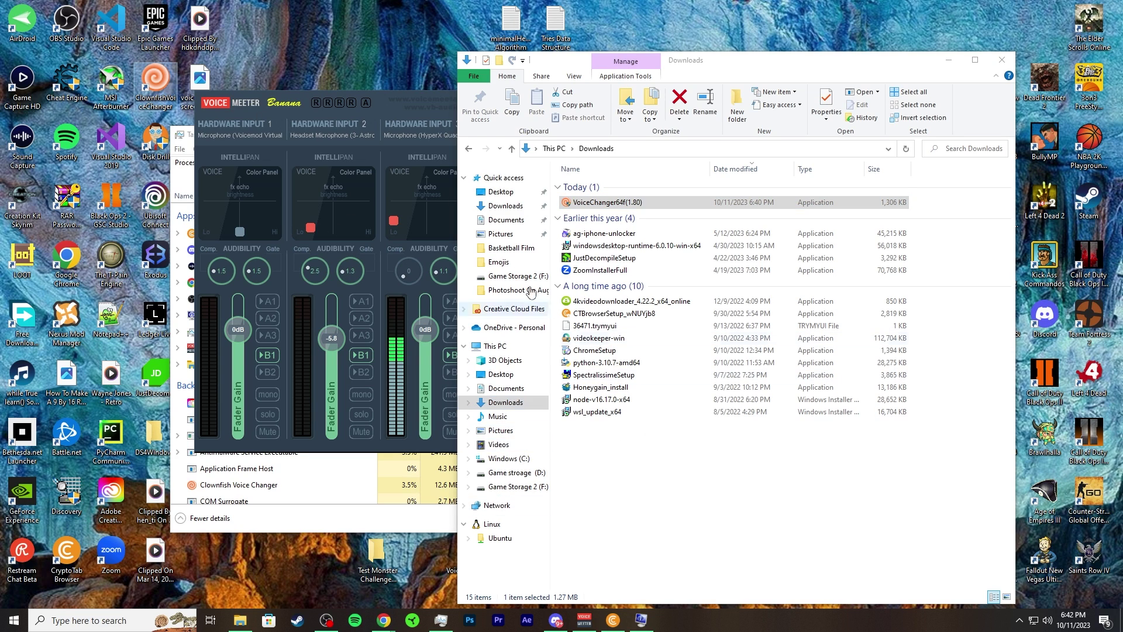
{"action": "left_click", "coordinate": [1019, 620]}
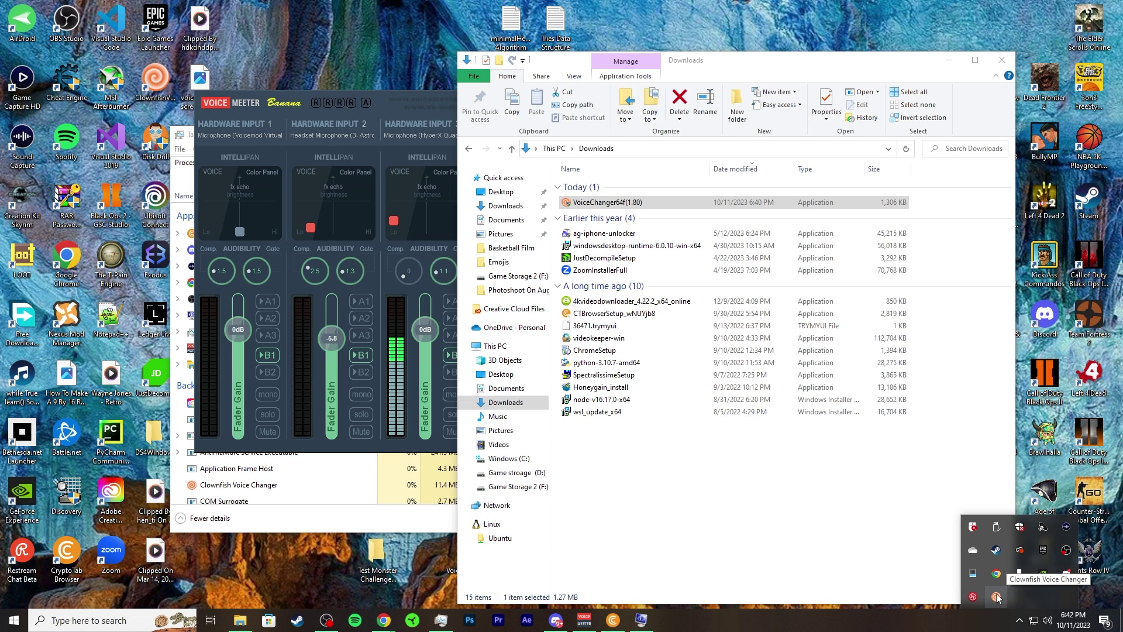
- Open Clownfish Setup > System Integration and confirm it's installed on VoiceMeeter Output (VAIO)
{"action": "right_click", "coordinate": [997, 596]}
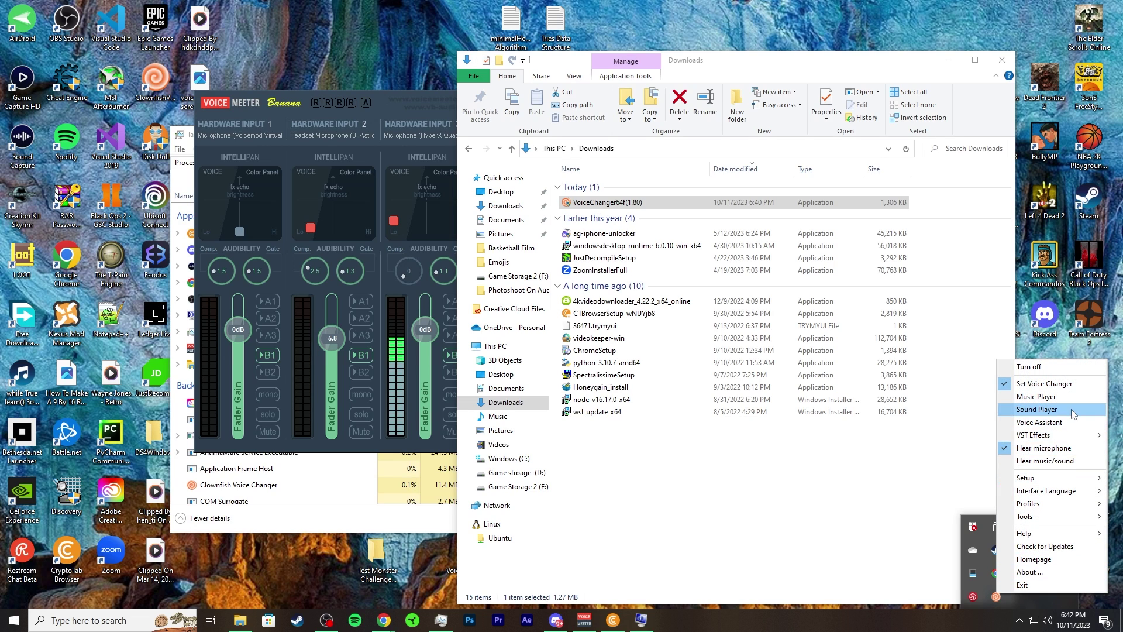
{"action": "mouse_move", "coordinate": [1071, 483]}
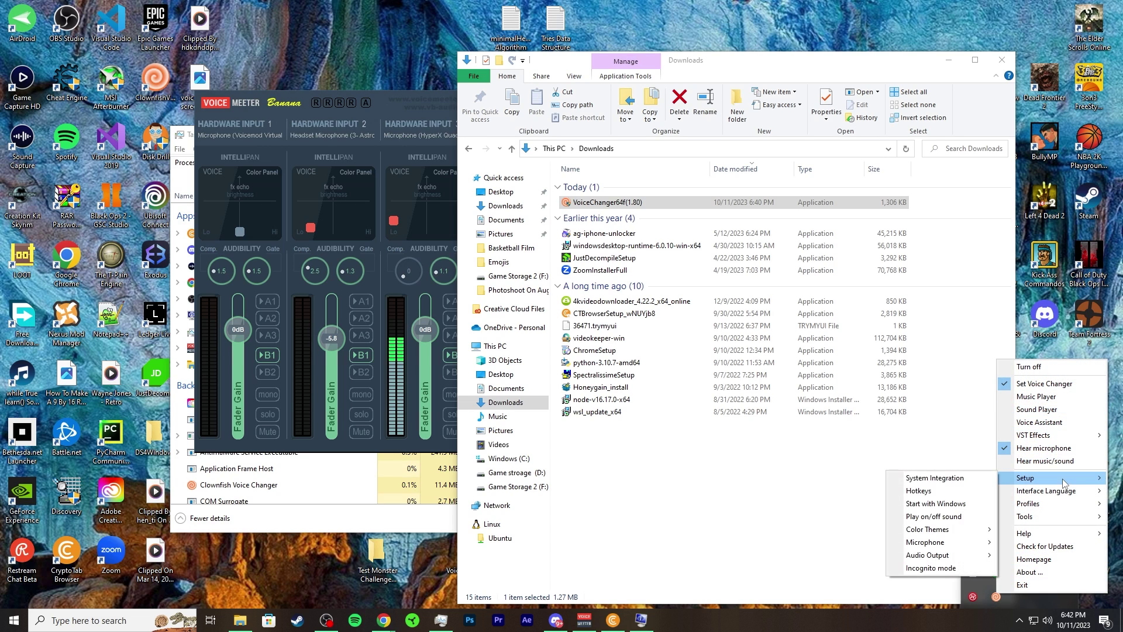
{"action": "left_click", "coordinate": [969, 483]}
{"action": "left_click_drag", "start_coordinate": [225, 180], "coordinate": [260, 184]}
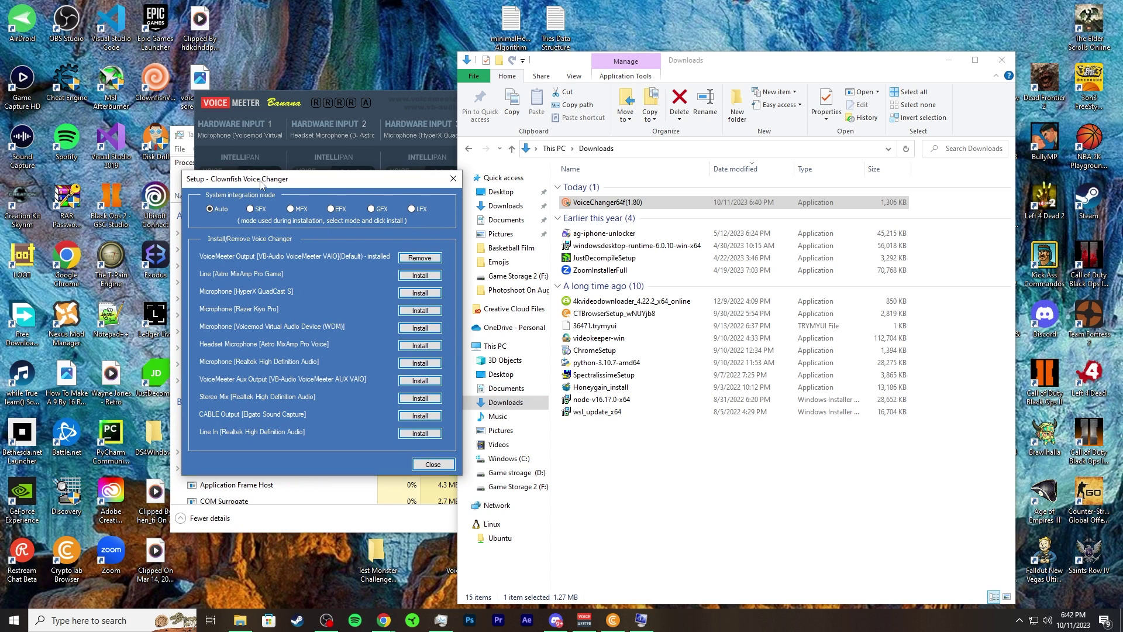
{"action": "left_click_drag", "start_coordinate": [290, 186], "coordinate": [480, 224]}
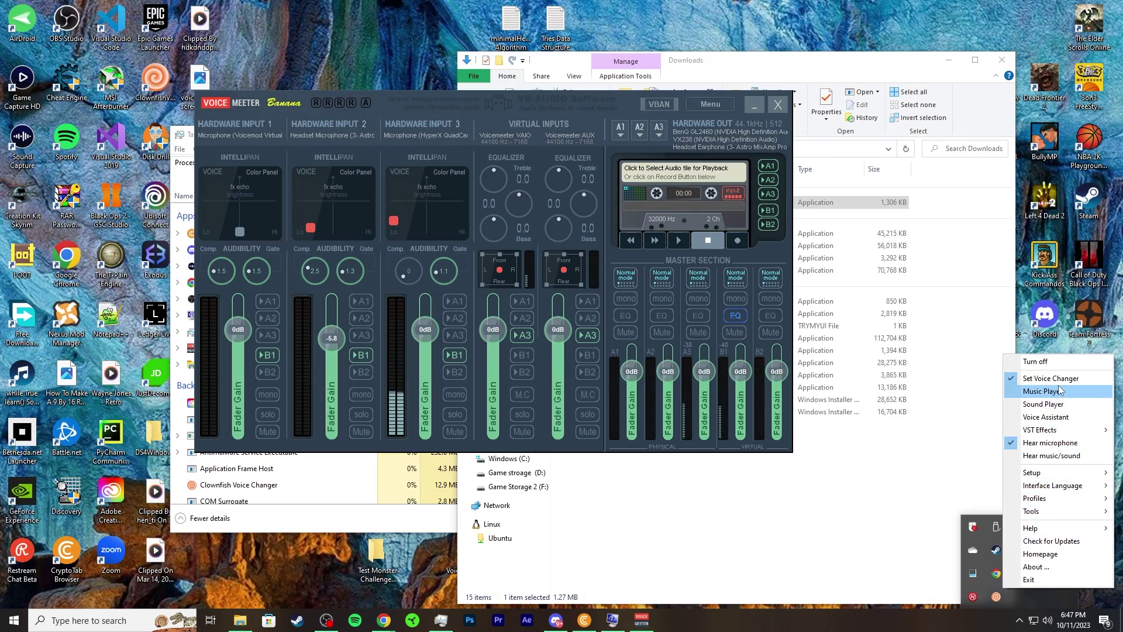
- Toggle VoiceMeeter Hardware Input 3's buses so it feeds A3, with A1 turned back off
{"action": "left_click", "coordinate": [1062, 443]}
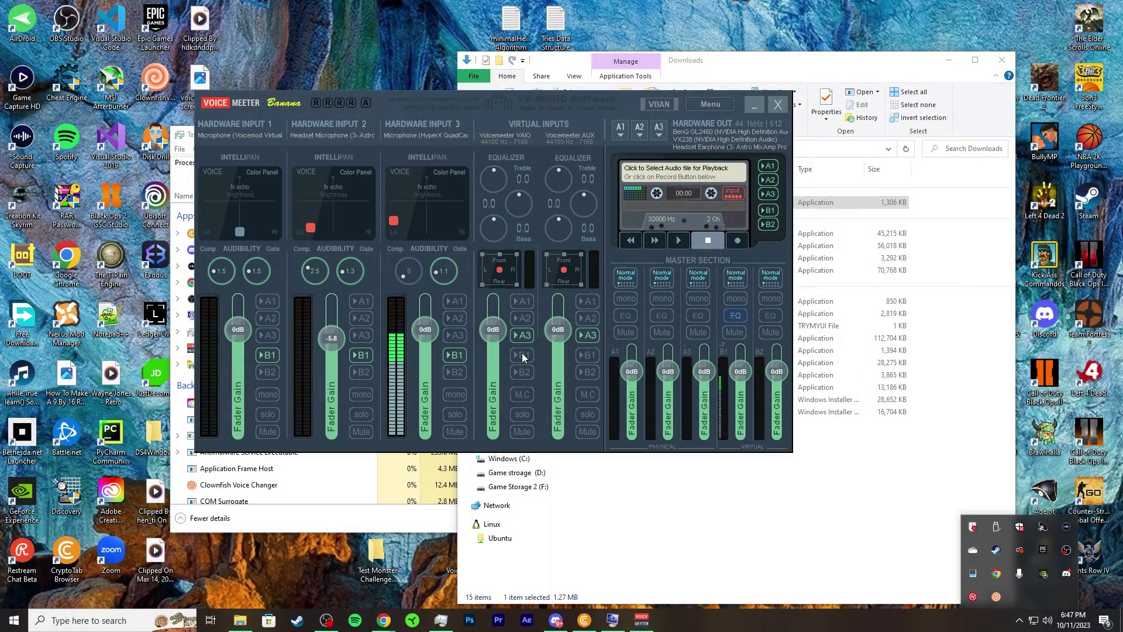
{"action": "left_click", "coordinate": [522, 358]}
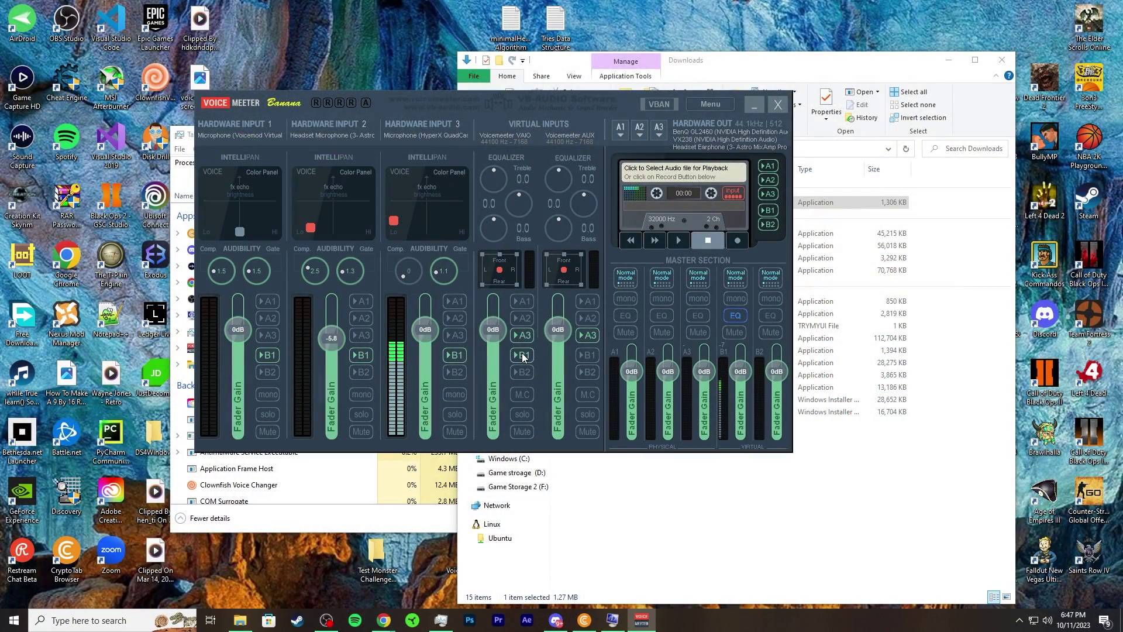
{"action": "left_click", "coordinate": [452, 302]}
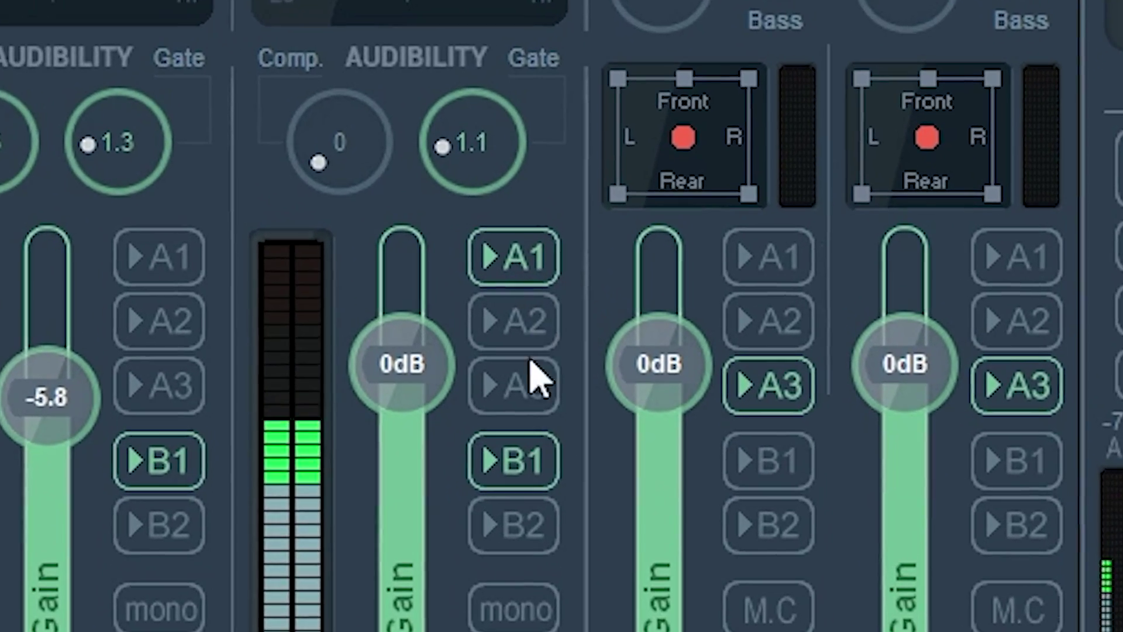
{"action": "left_click", "coordinate": [458, 334]}
{"action": "left_click", "coordinate": [504, 256]}
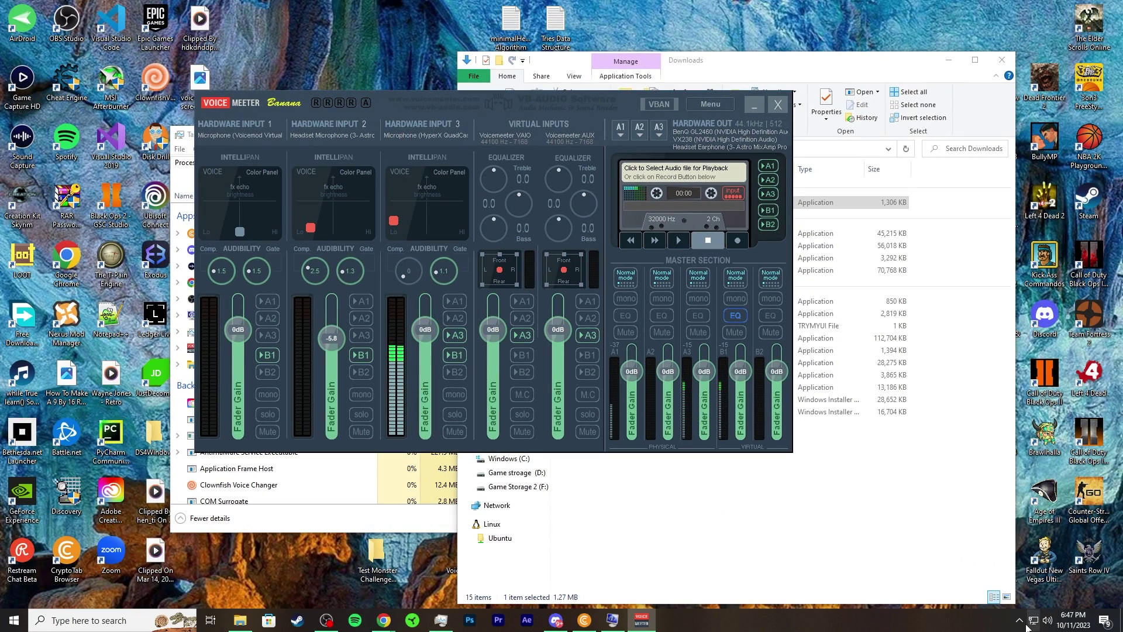
- Open Clownfish's Set Voice Changer window and position it beside the VoiceMeeter mixer
{"action": "left_click", "coordinate": [1019, 621]}
{"action": "right_click", "coordinate": [995, 597]}
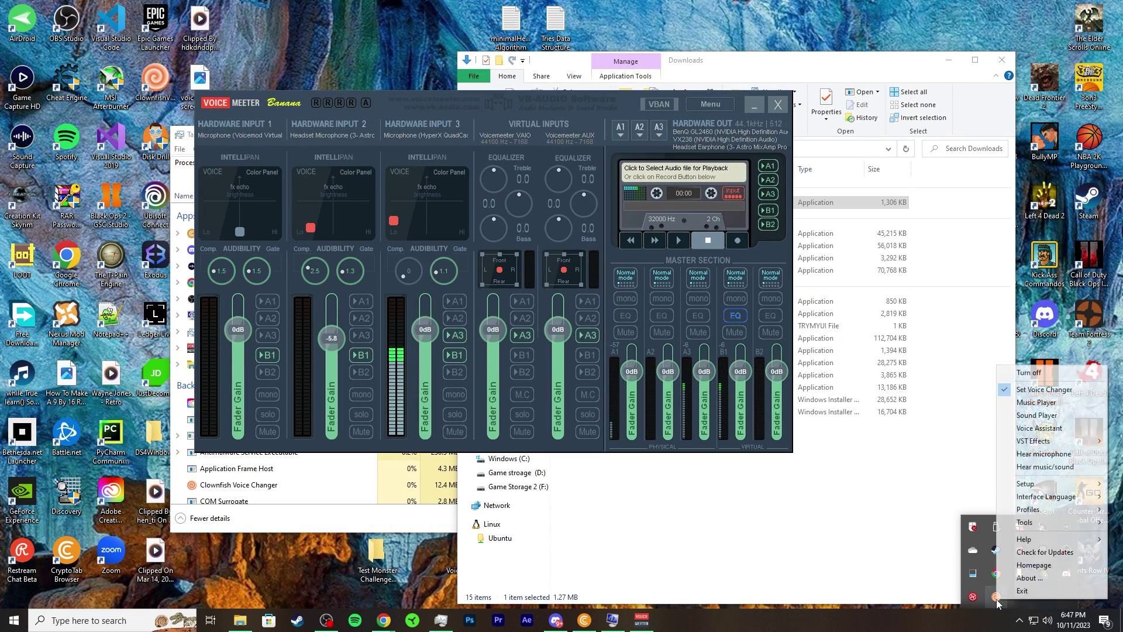
{"action": "left_click", "coordinate": [1043, 389]}
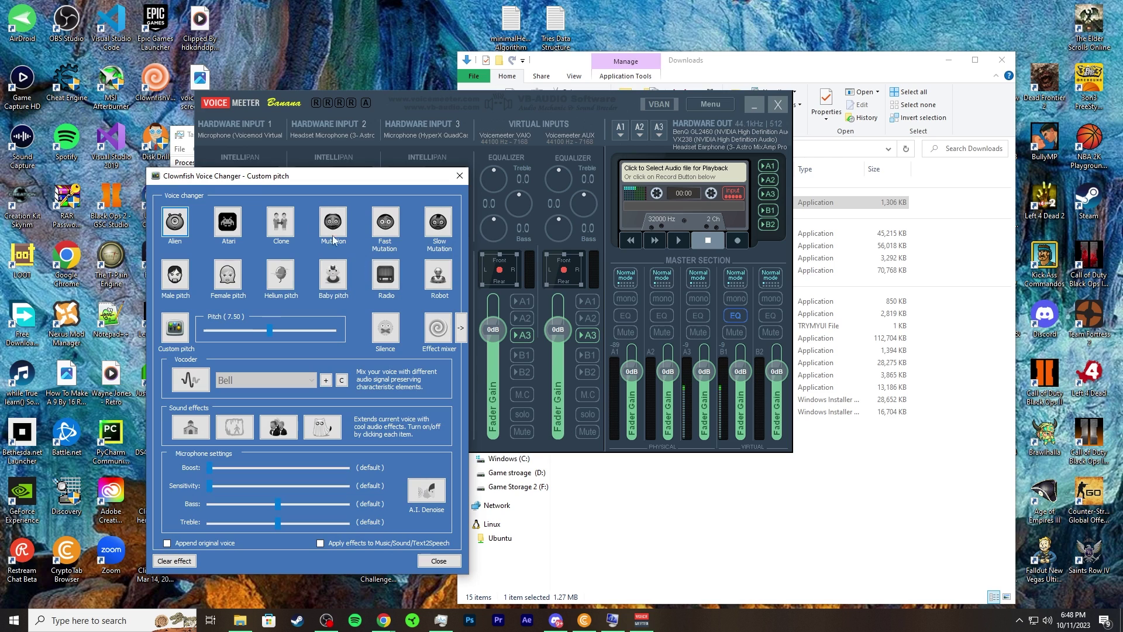
{"action": "left_click_drag", "start_coordinate": [266, 178], "coordinate": [160, 166]}
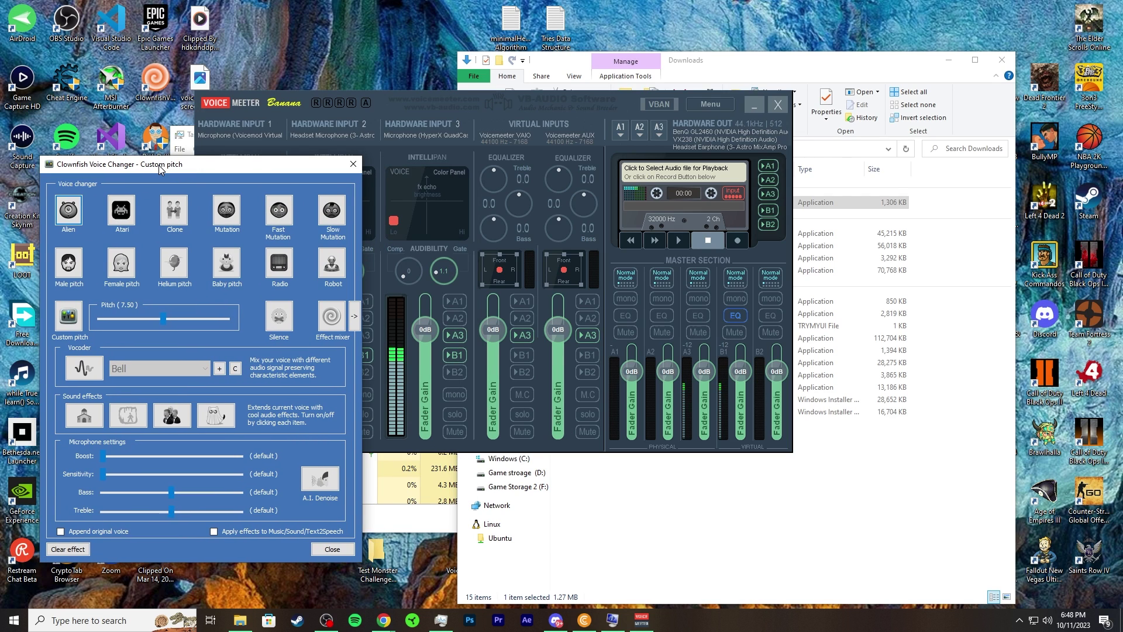
{"action": "left_click", "coordinate": [455, 335]}
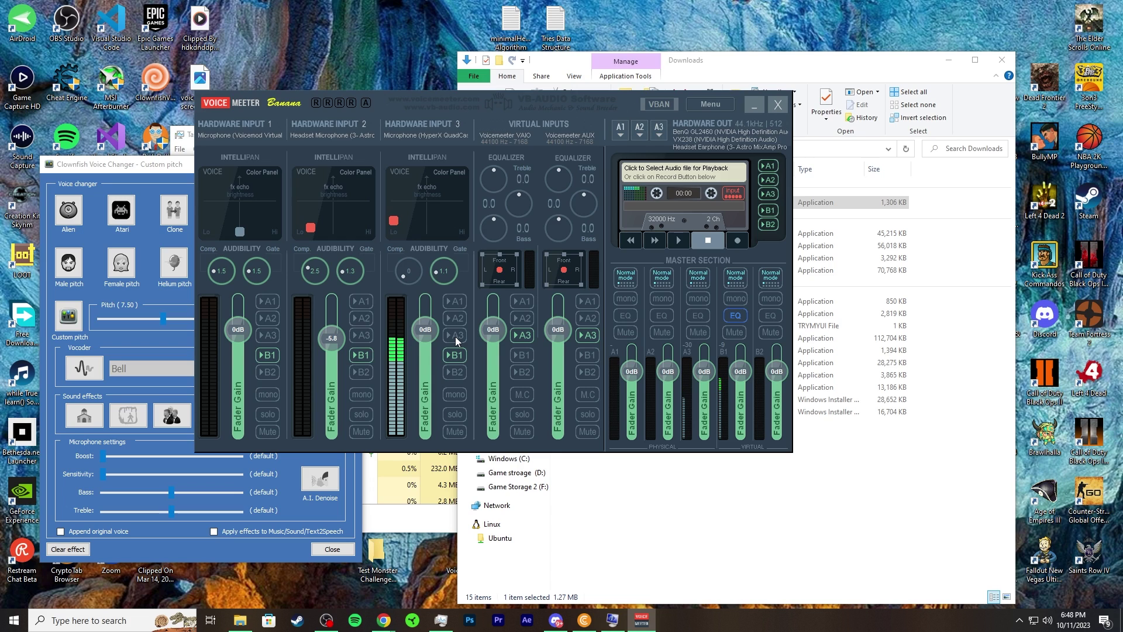
{"action": "left_click", "coordinate": [140, 169]}
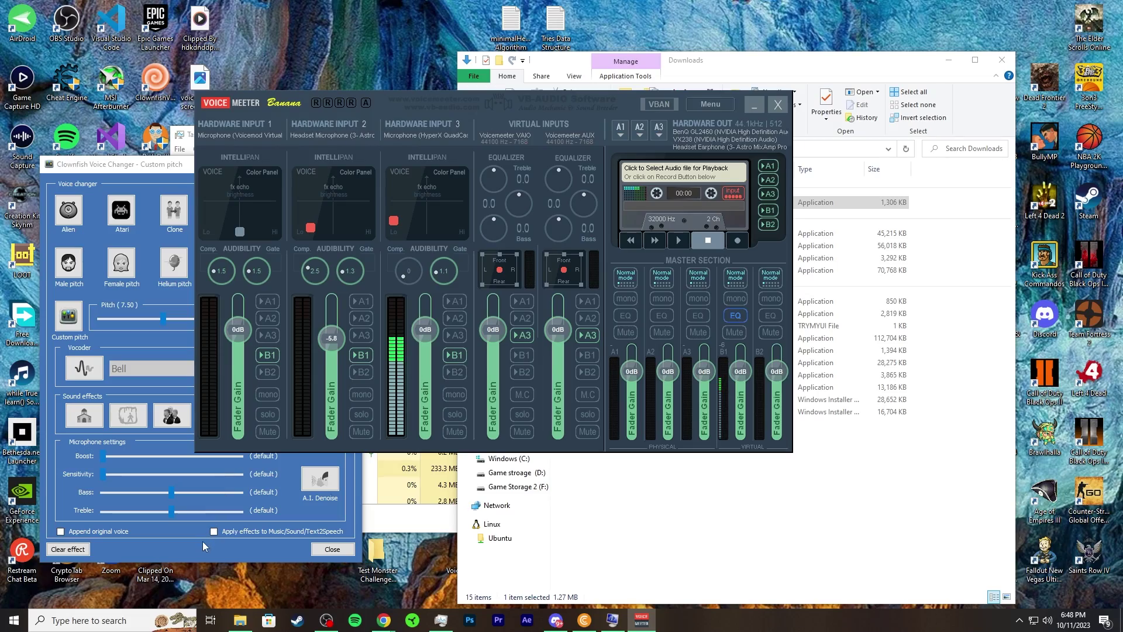
- Try the Alien, Atari, Clone, Mutation, Fast Mutation and Slow Mutation voice presets
{"action": "left_click", "coordinate": [203, 544]}
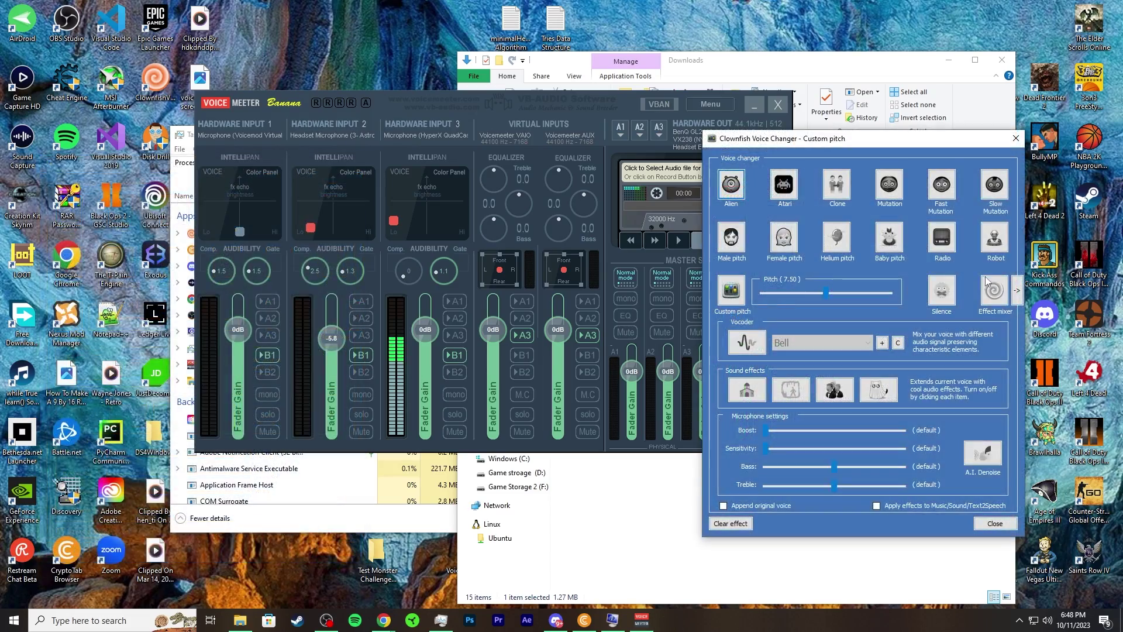
{"action": "left_click", "coordinate": [734, 187]}
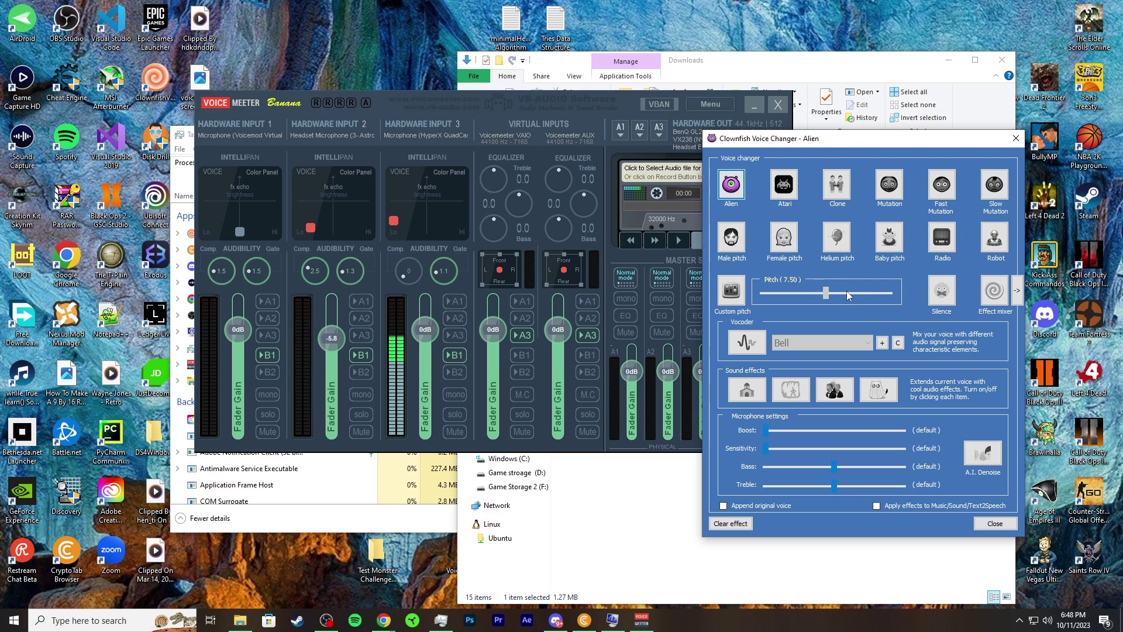
{"action": "left_click", "coordinate": [786, 186]}
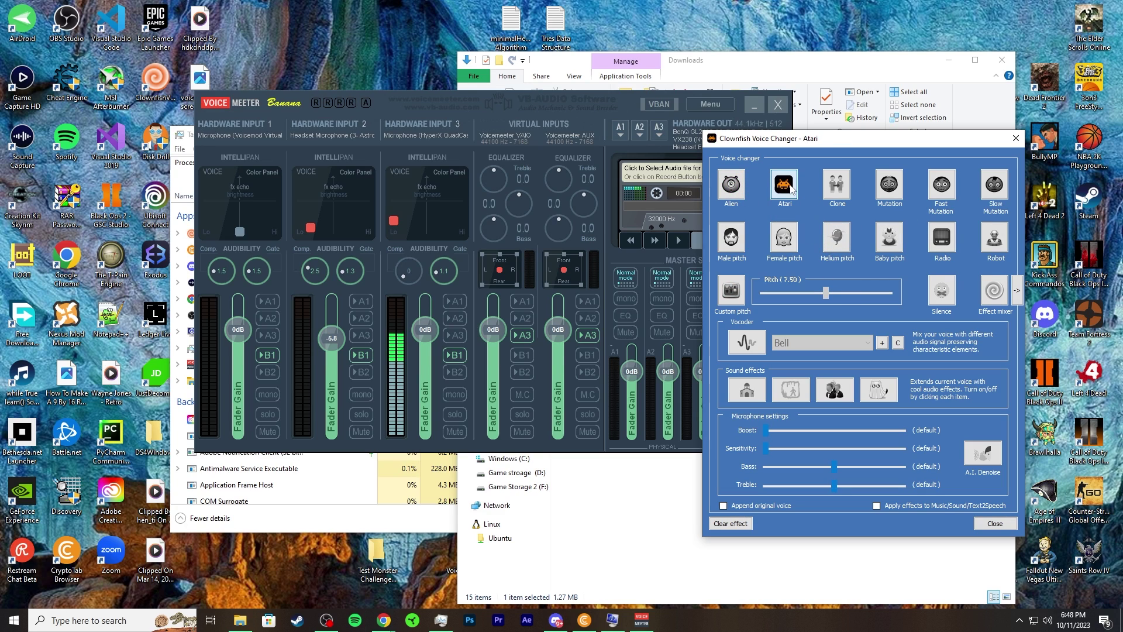
{"action": "left_click", "coordinate": [837, 185]}
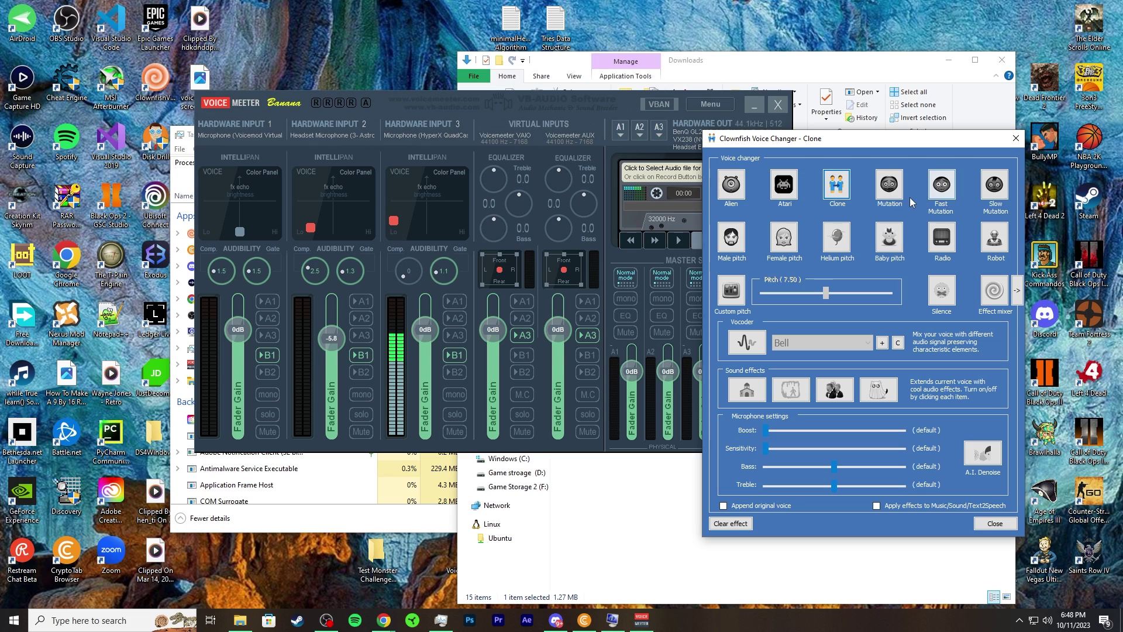
{"action": "left_click", "coordinate": [889, 186]}
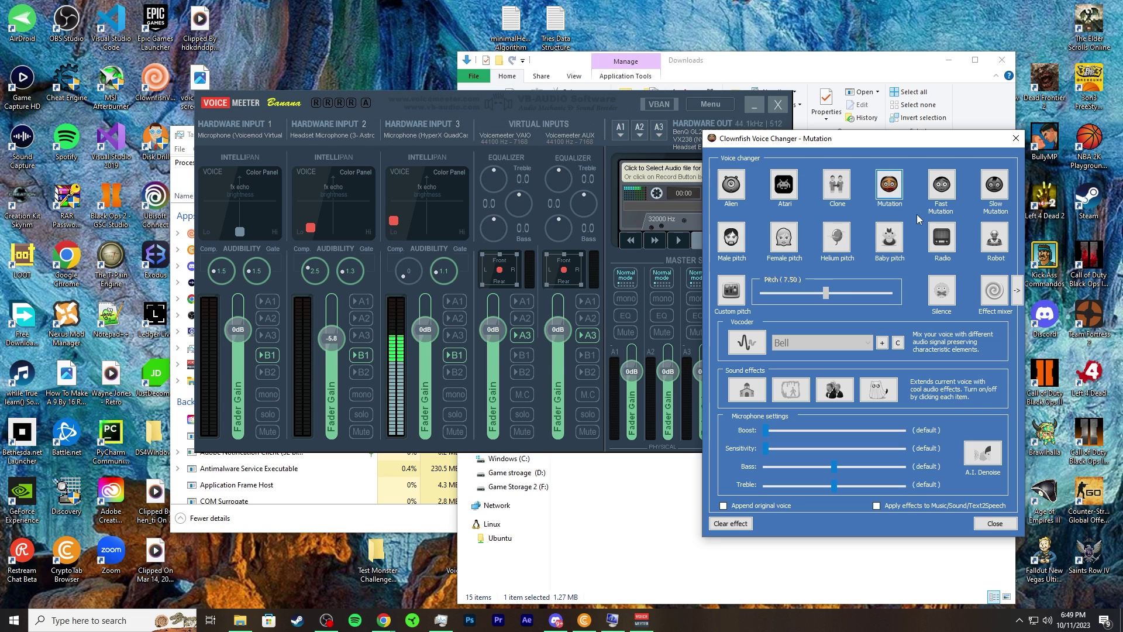
{"action": "left_click", "coordinate": [942, 185]}
{"action": "left_click", "coordinate": [994, 185]}
- Try Male and Female pitch, clear the effect, then apply Helium pitch
{"action": "left_click", "coordinate": [741, 248]}
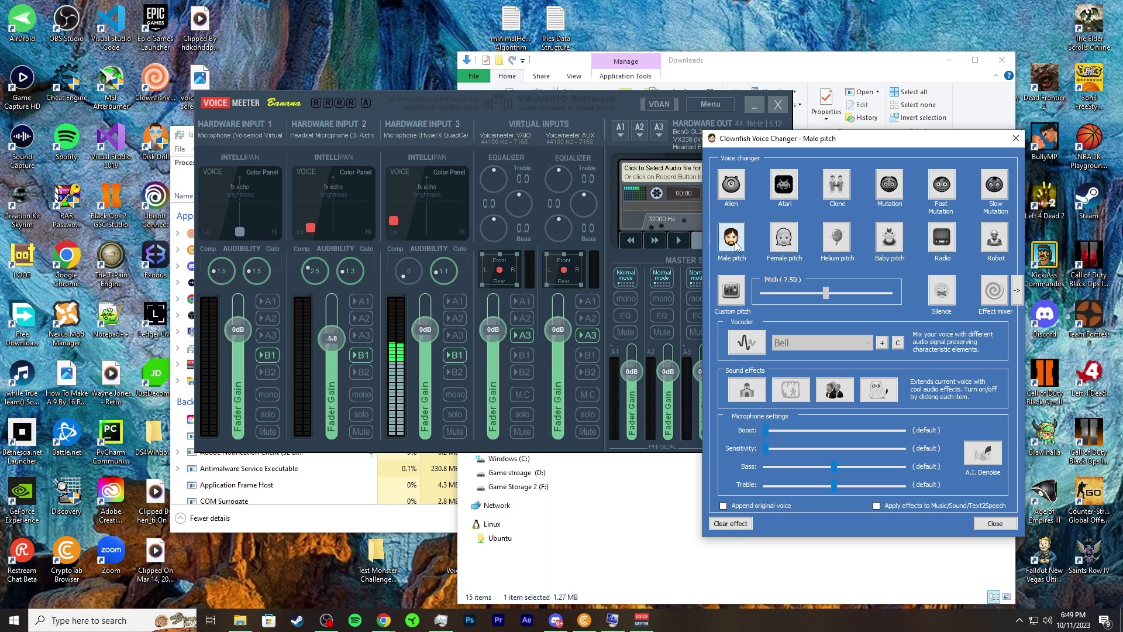
{"action": "left_click", "coordinate": [786, 245]}
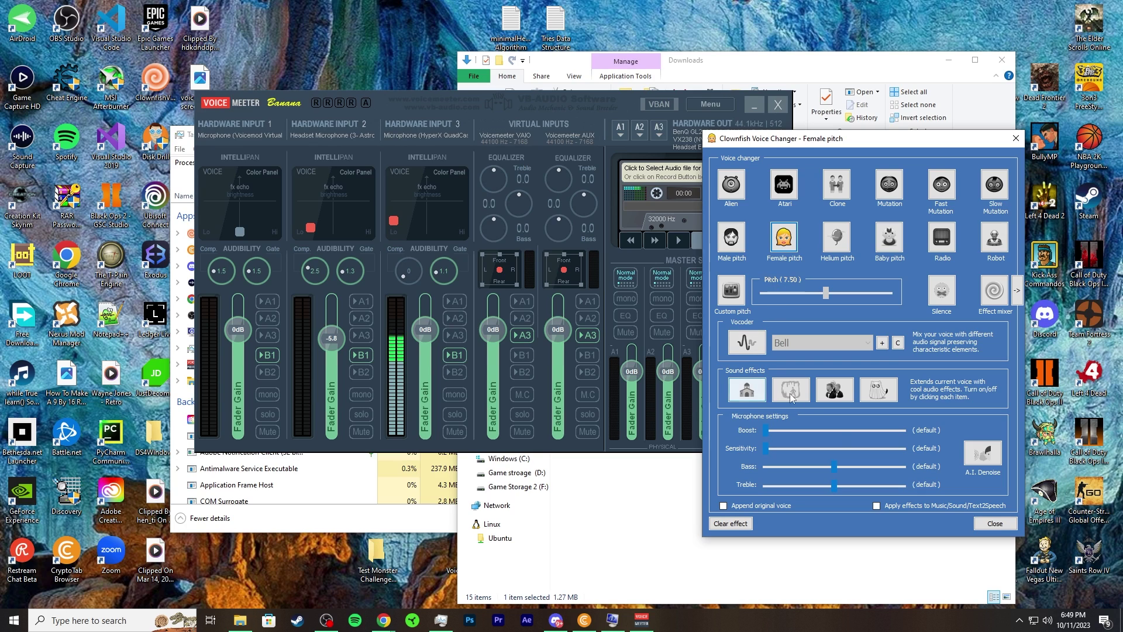
{"action": "left_click", "coordinate": [731, 524]}
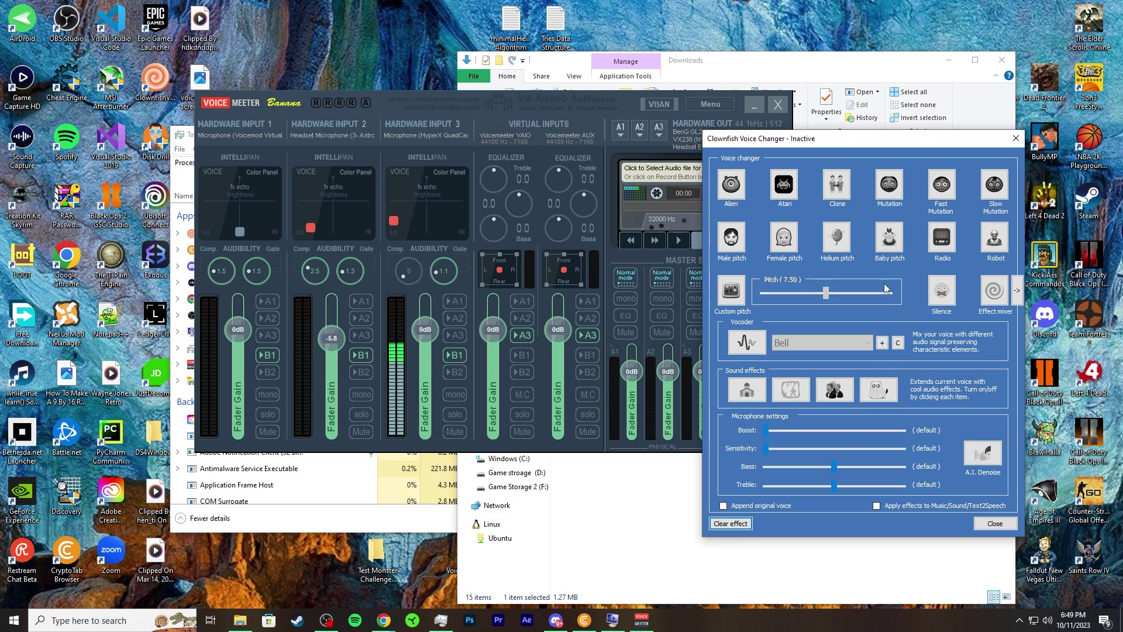
{"action": "left_click", "coordinate": [840, 241]}
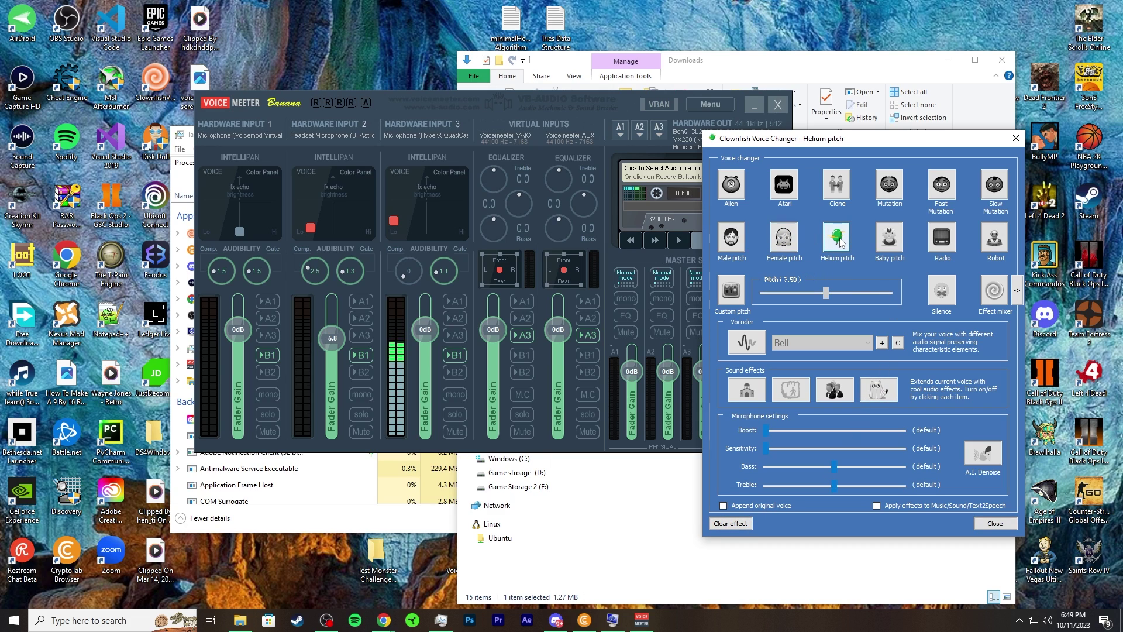